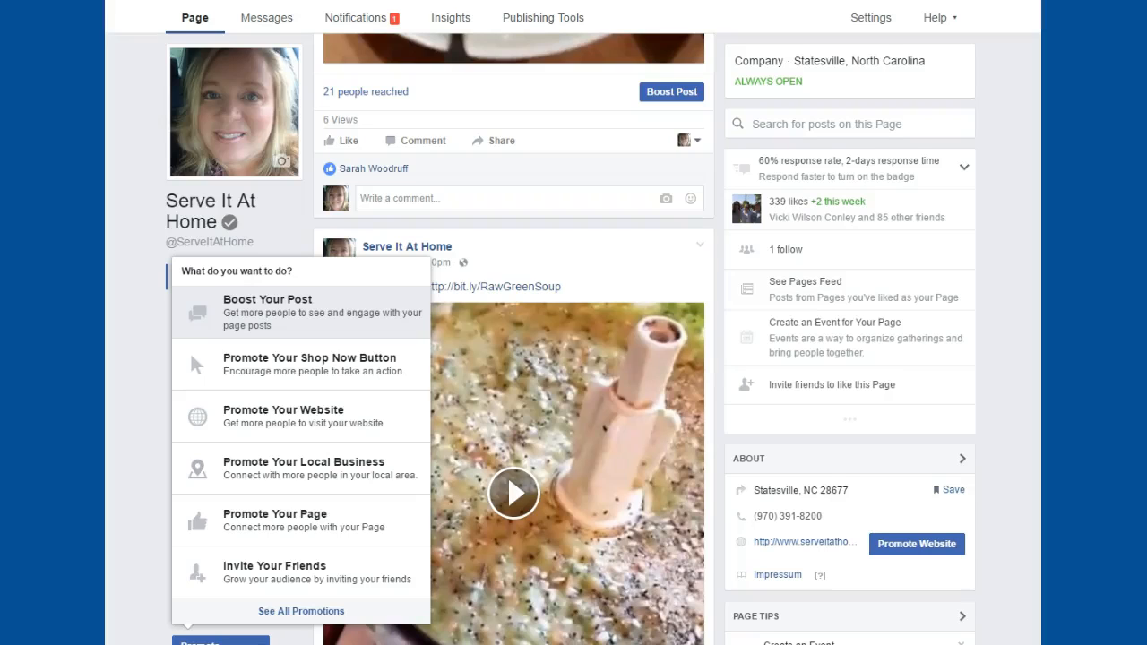
- Dismiss Facebook's 'What do you want to do?' promotions menu with Escape
key("Escape")
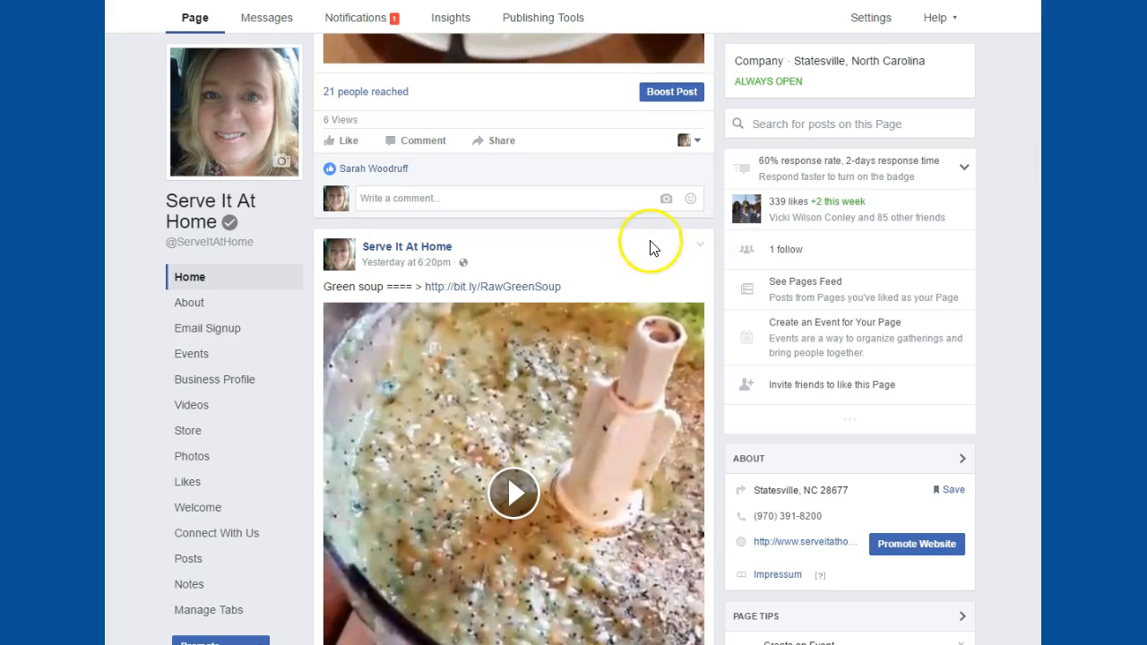
scroll(568, 289, "up", 6)
scroll(568, 289, "up", 1)
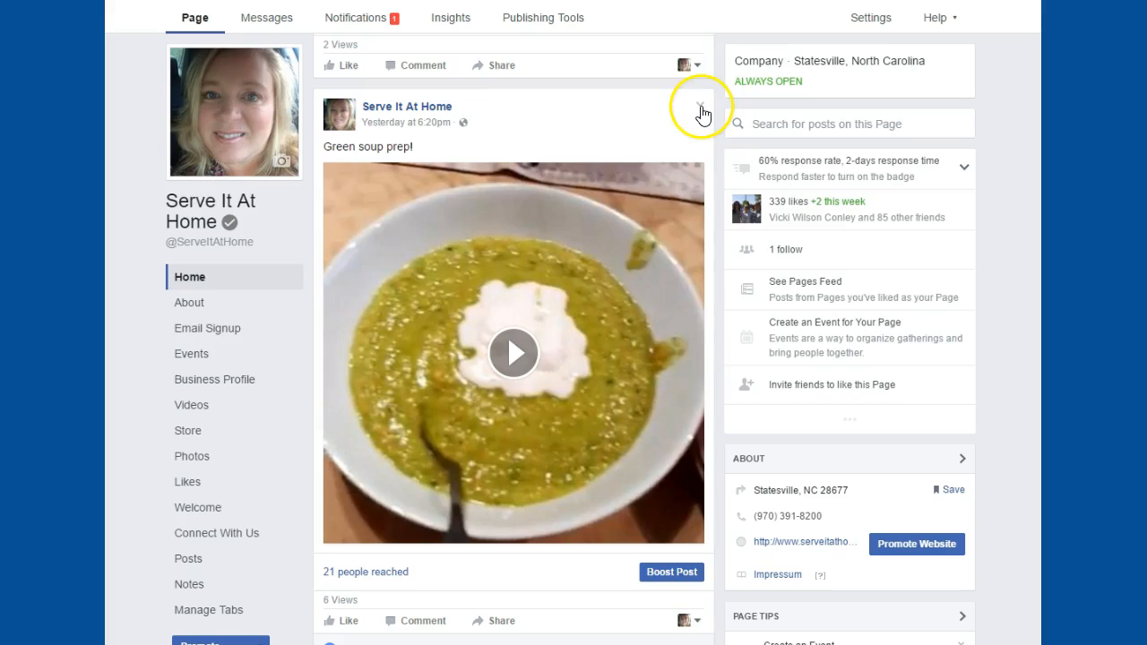
left_click(701, 109)
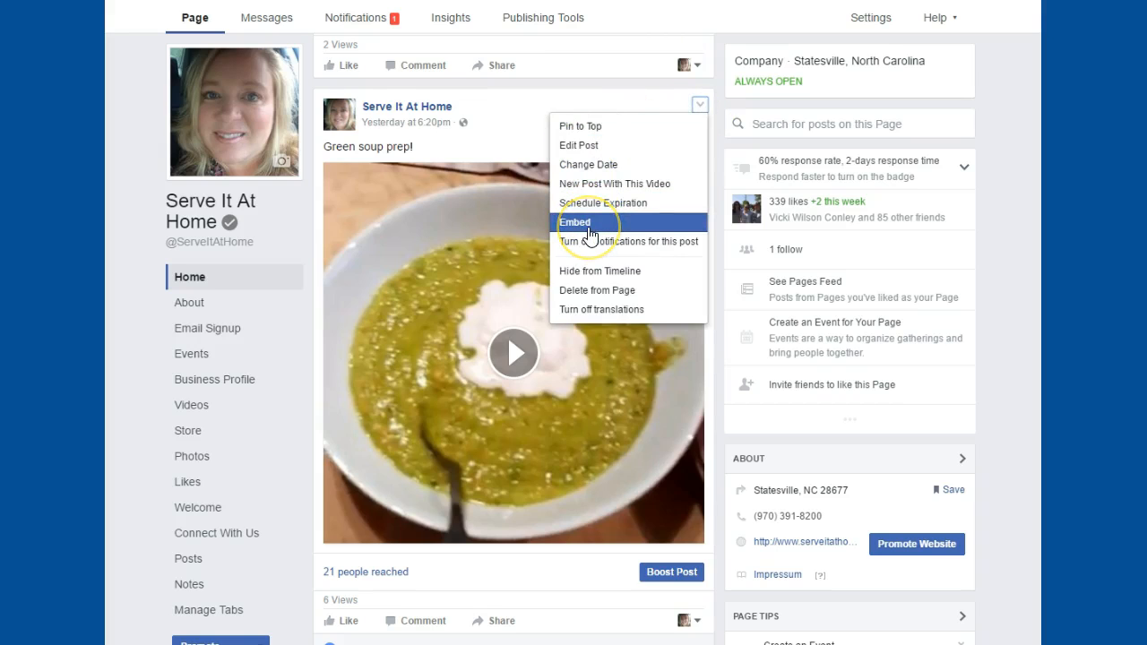
left_click(588, 224)
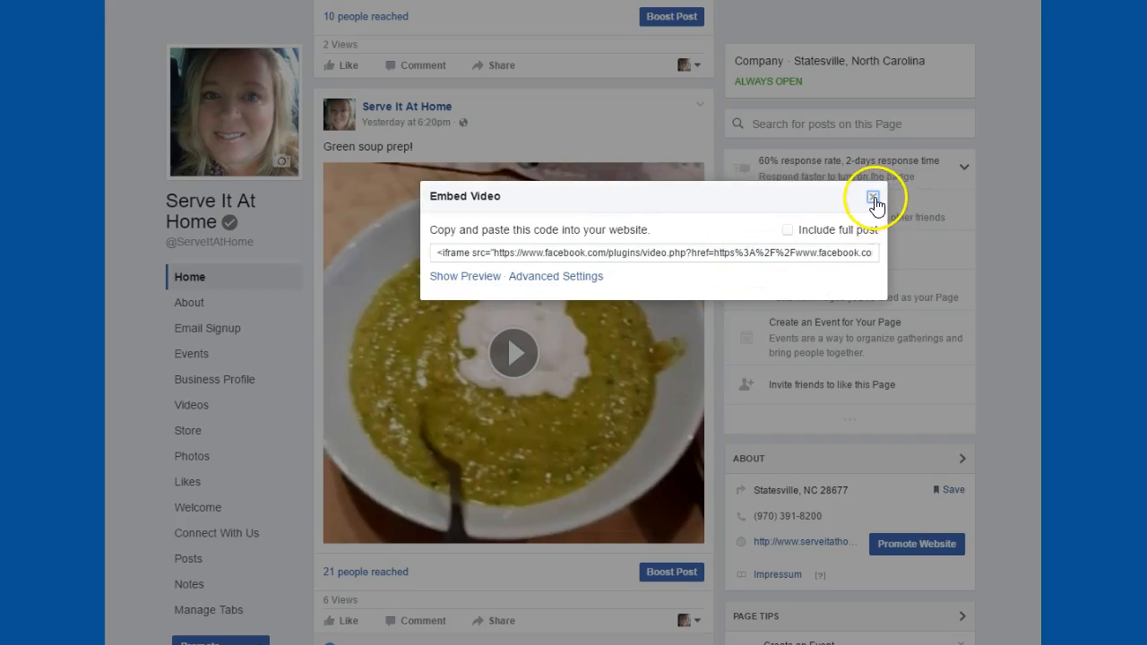
left_click(874, 196)
scroll(588, 195, "down", 5)
scroll(574, 206, "down", 5)
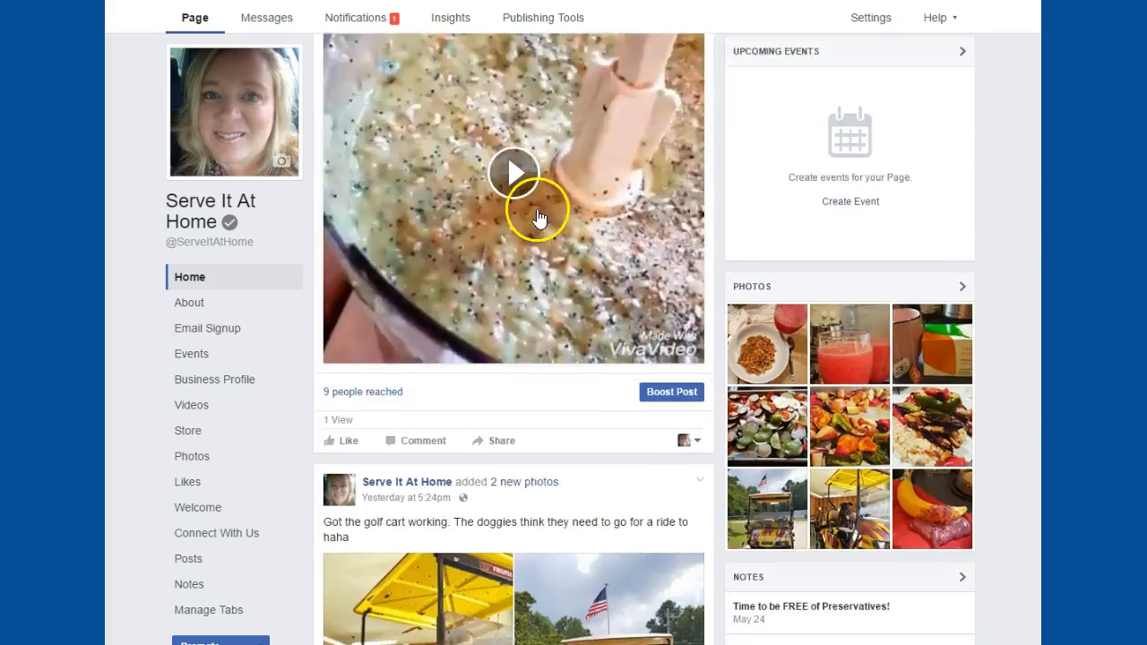
scroll(556, 211, "down", 5)
scroll(555, 215, "down", 4)
scroll(558, 218, "down", 5)
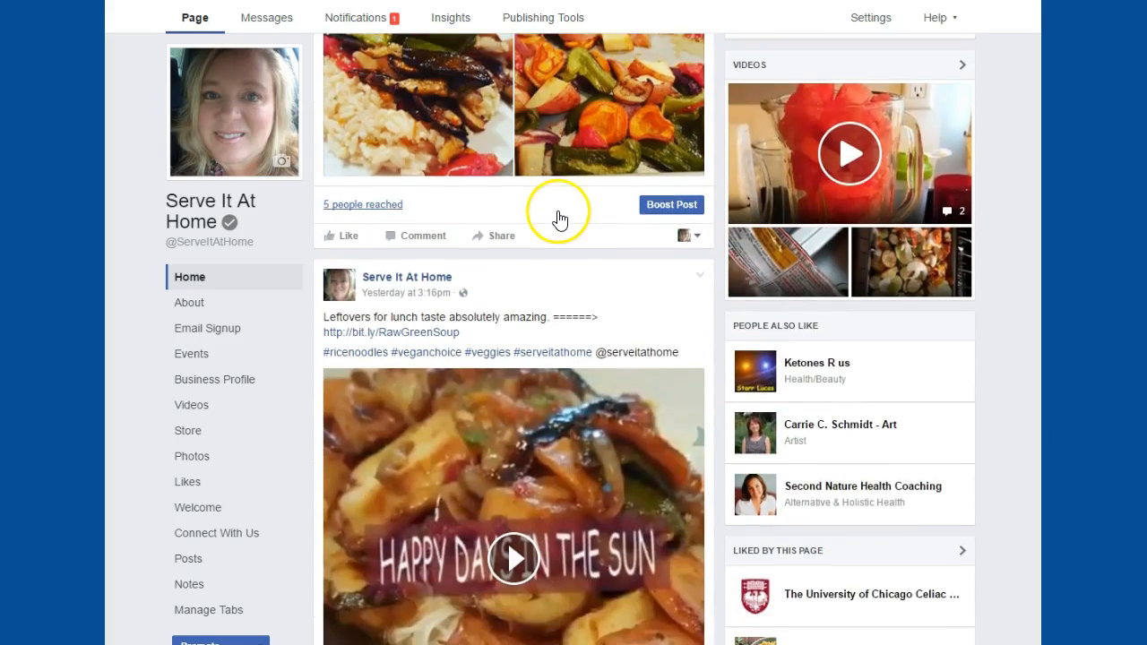
scroll(574, 242, "up", 3)
scroll(576, 247, "up", 1)
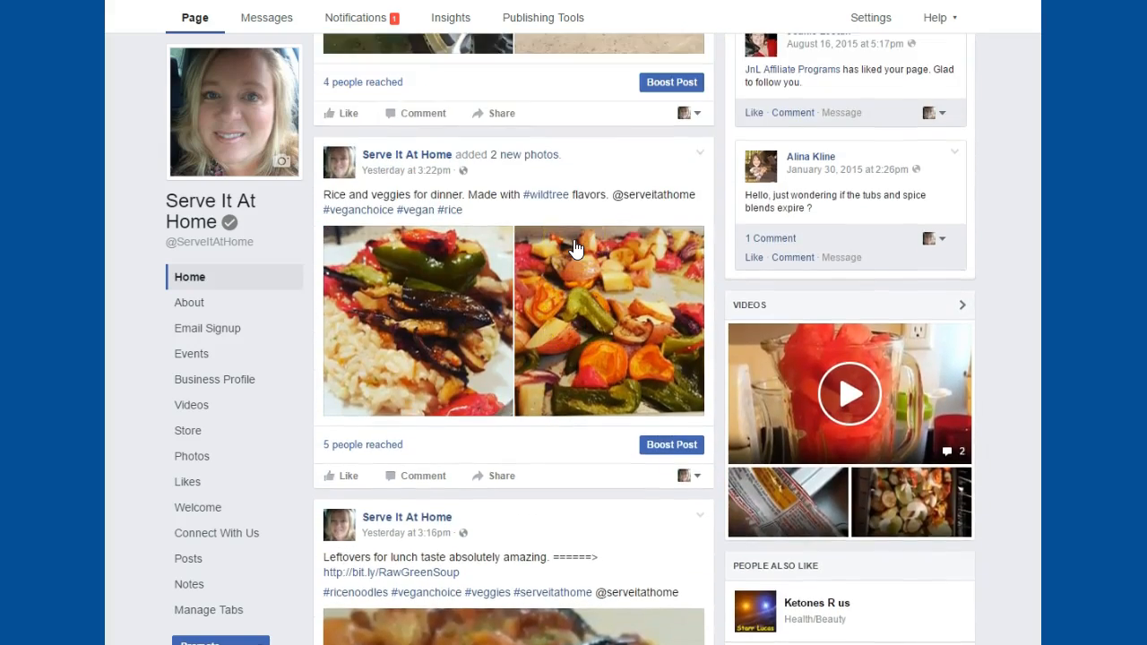
- Copy the iframe embed code for the 'Rice and veggies for dinner' Facebook post
left_click(700, 154)
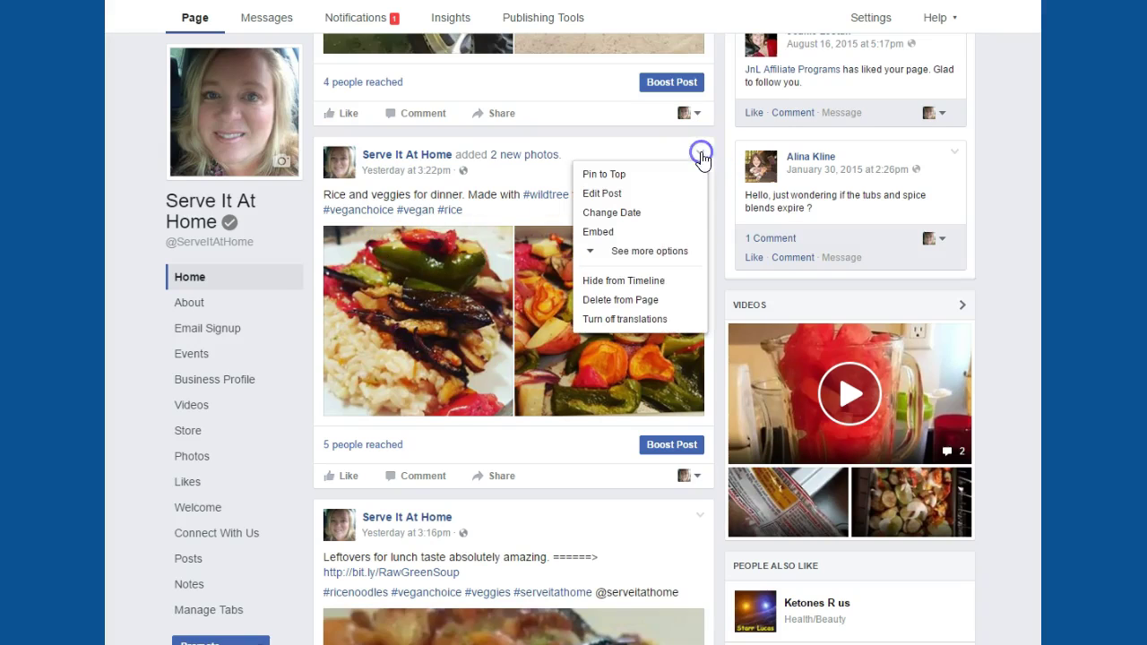
left_click(597, 232)
left_click(562, 249)
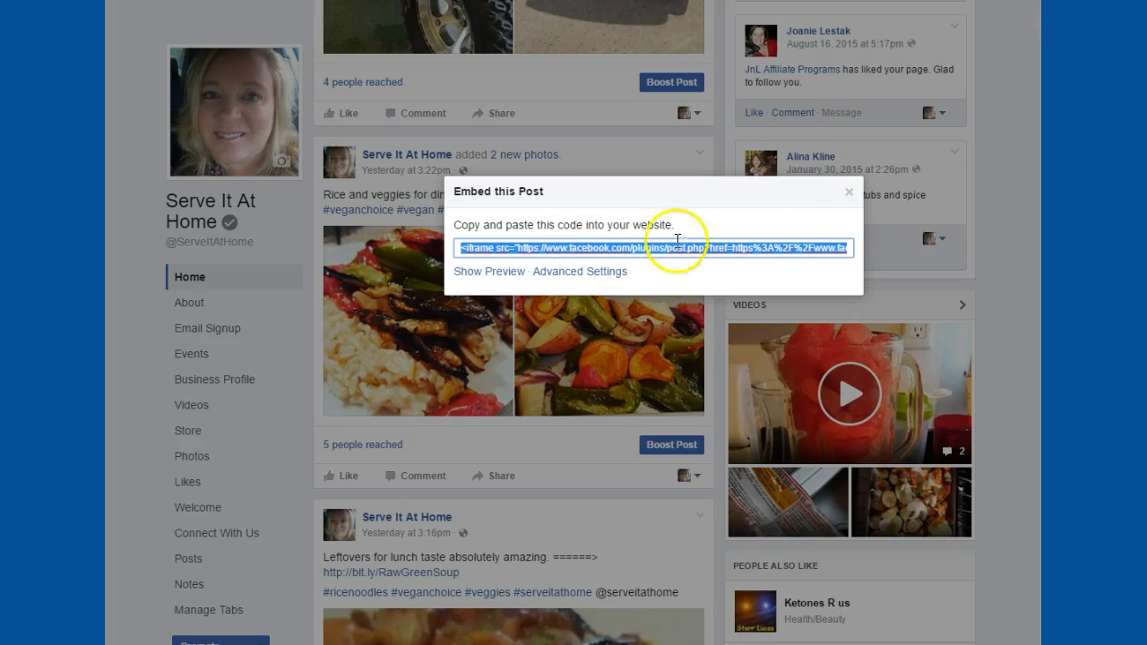
left_click(849, 191)
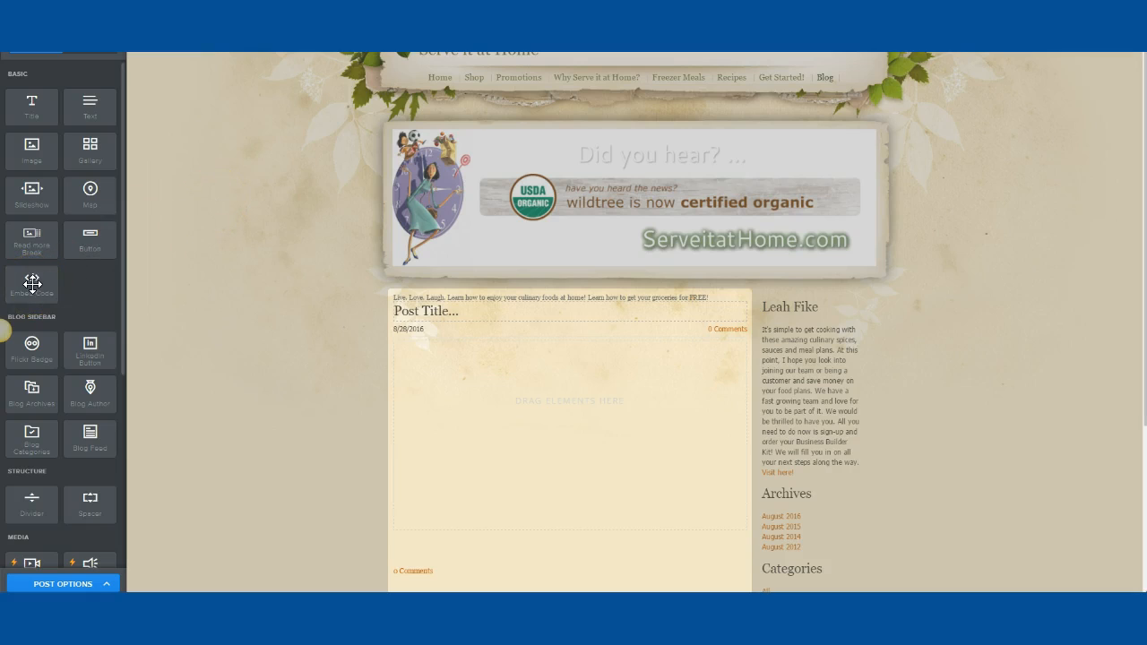
- Add a centered Embed Code element and paste the Facebook iframe so the post renders
left_click_drag(32, 283, 541, 406)
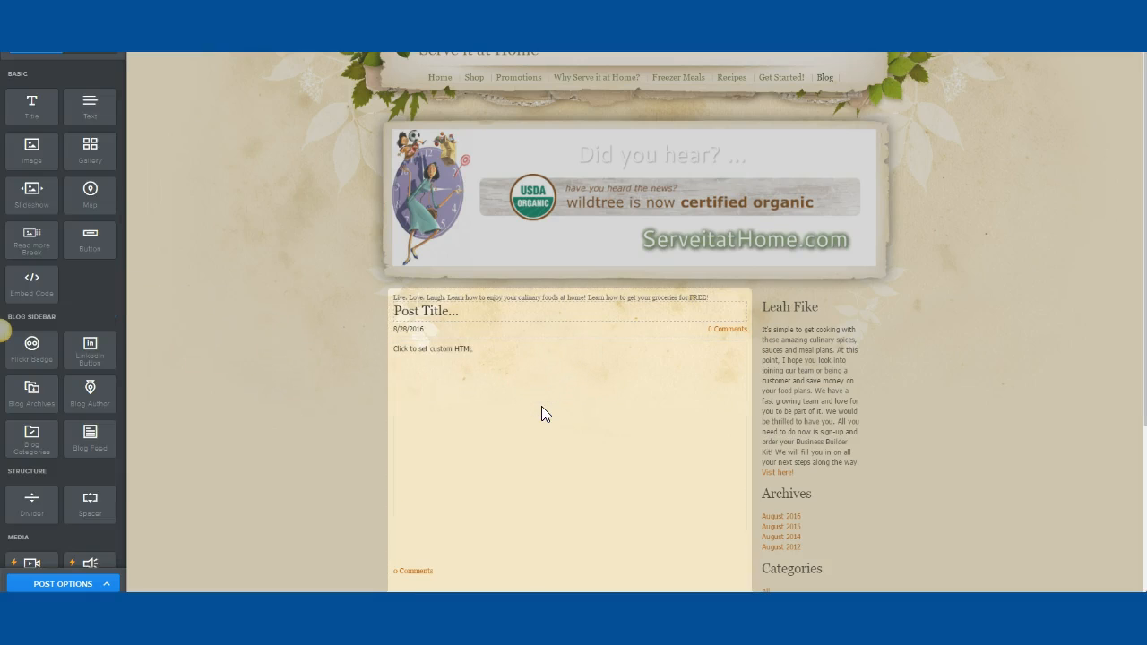
left_click(437, 349)
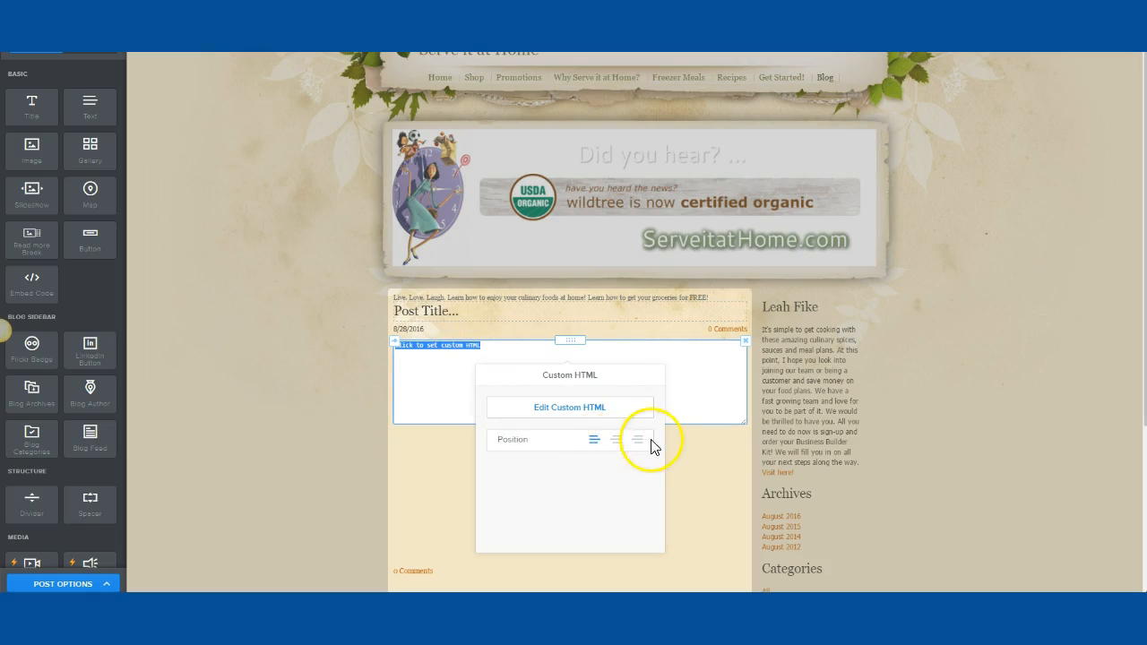
left_click(618, 444)
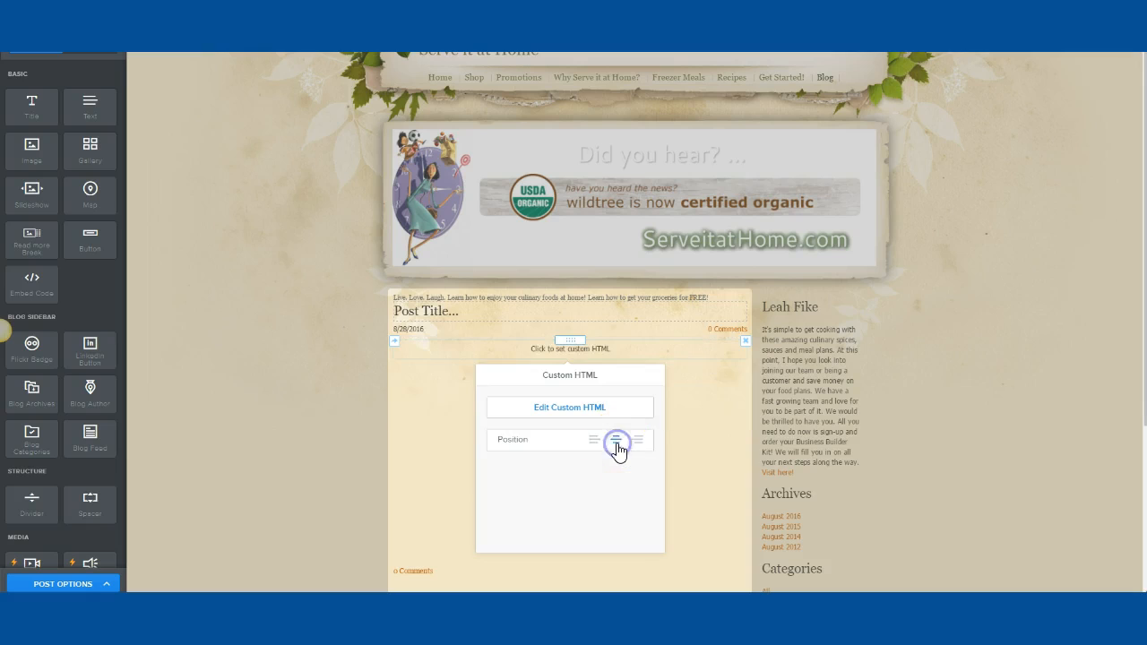
left_click(562, 412)
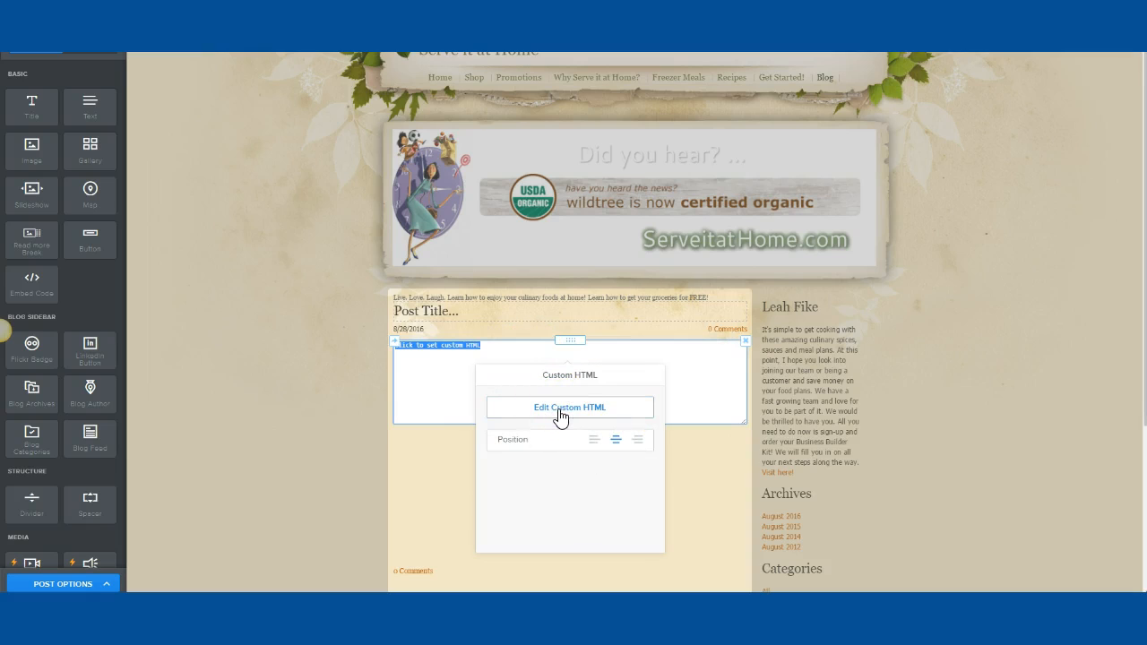
key("ctrl+v")
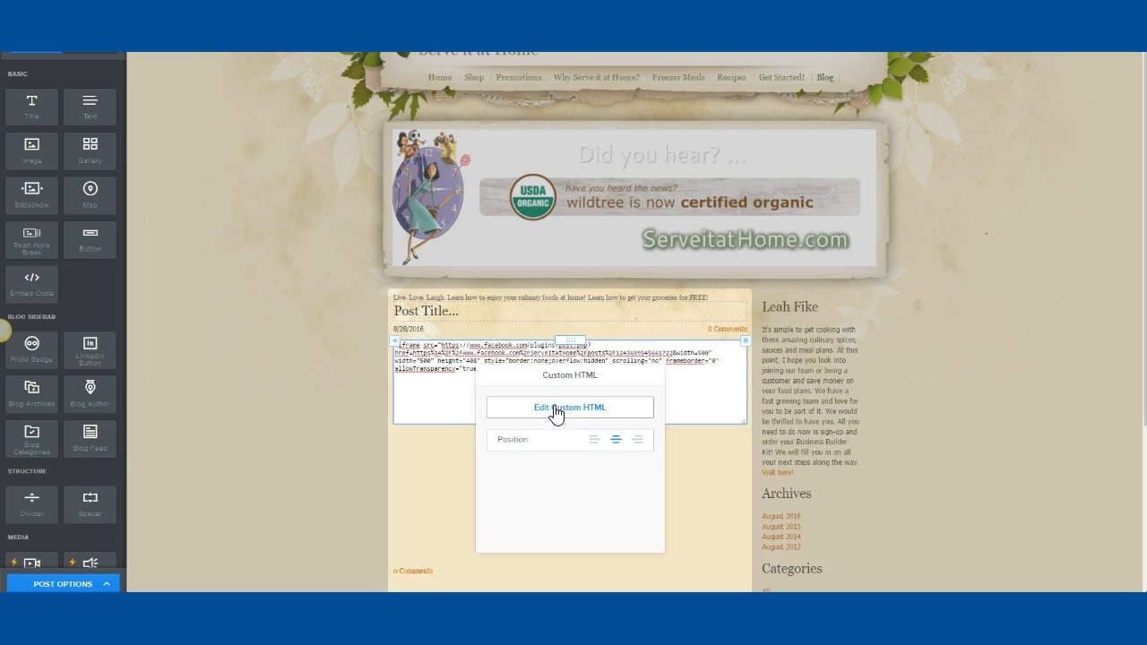
left_click(363, 401)
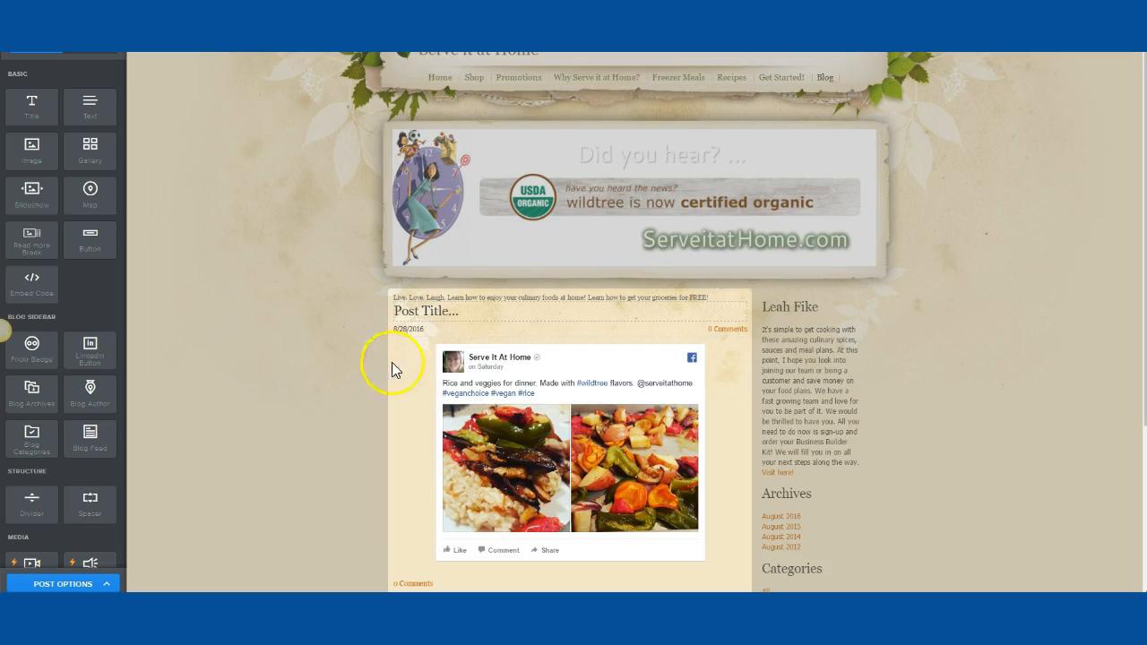
- Enter the blog post title 'Rice and Veggies for Dinner'
left_click(399, 312)
type("Rice and Veggies f")
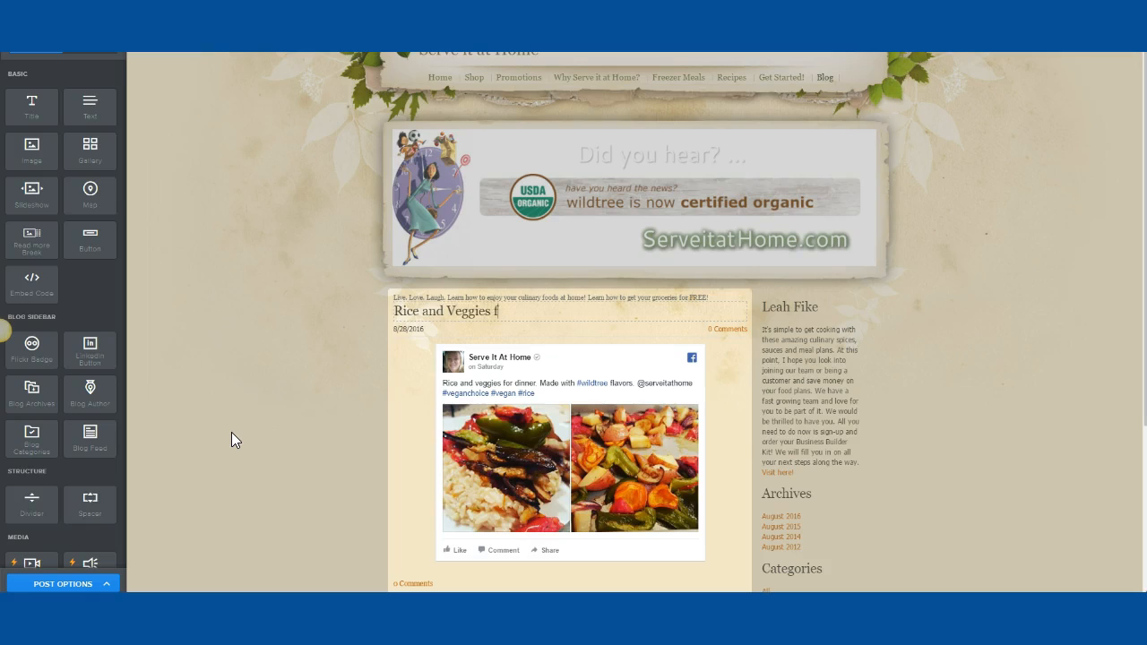
type("or Dinner")
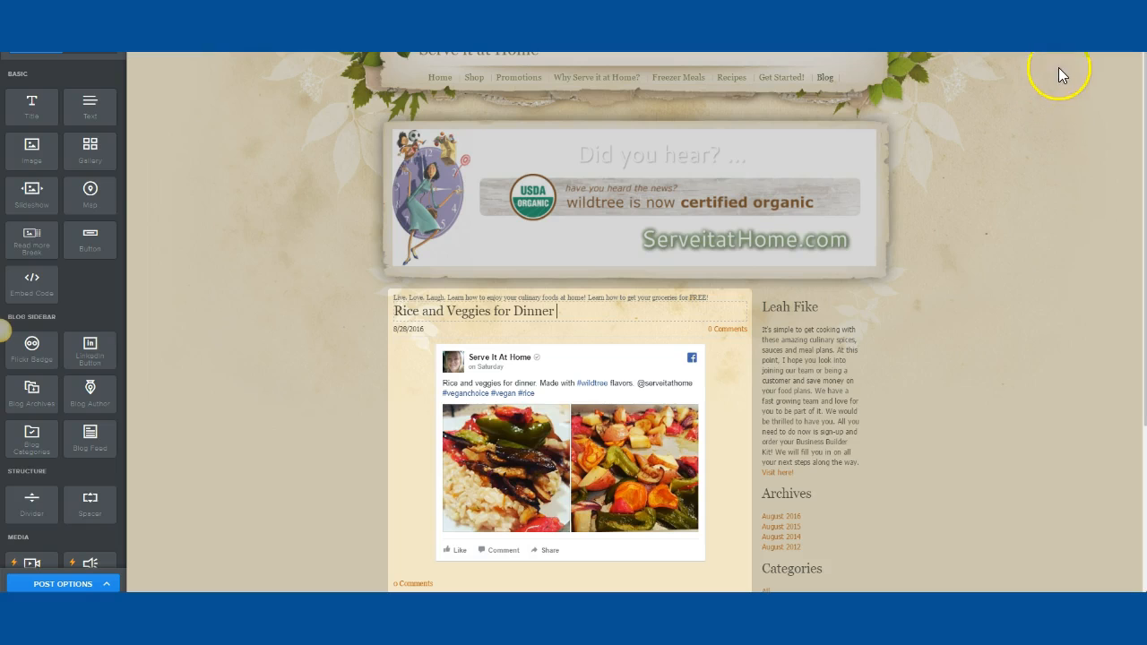
scroll(1095, 68, "up", 2)
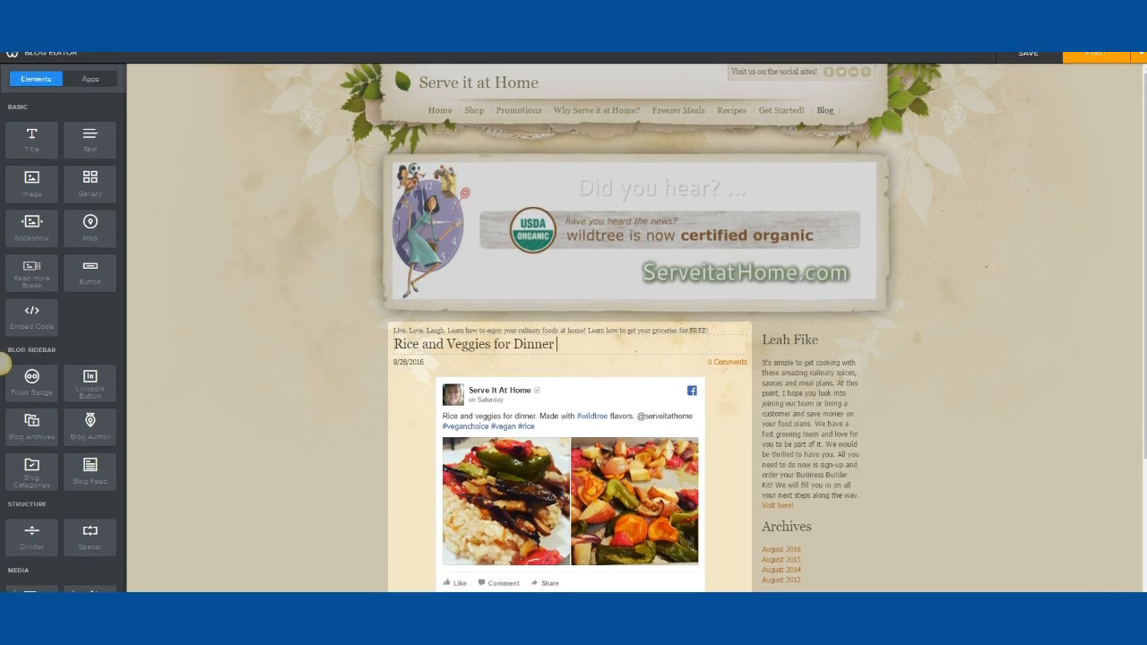
- Publish the post and follow the 'New Post Published!' link to its live page
left_click(1094, 63)
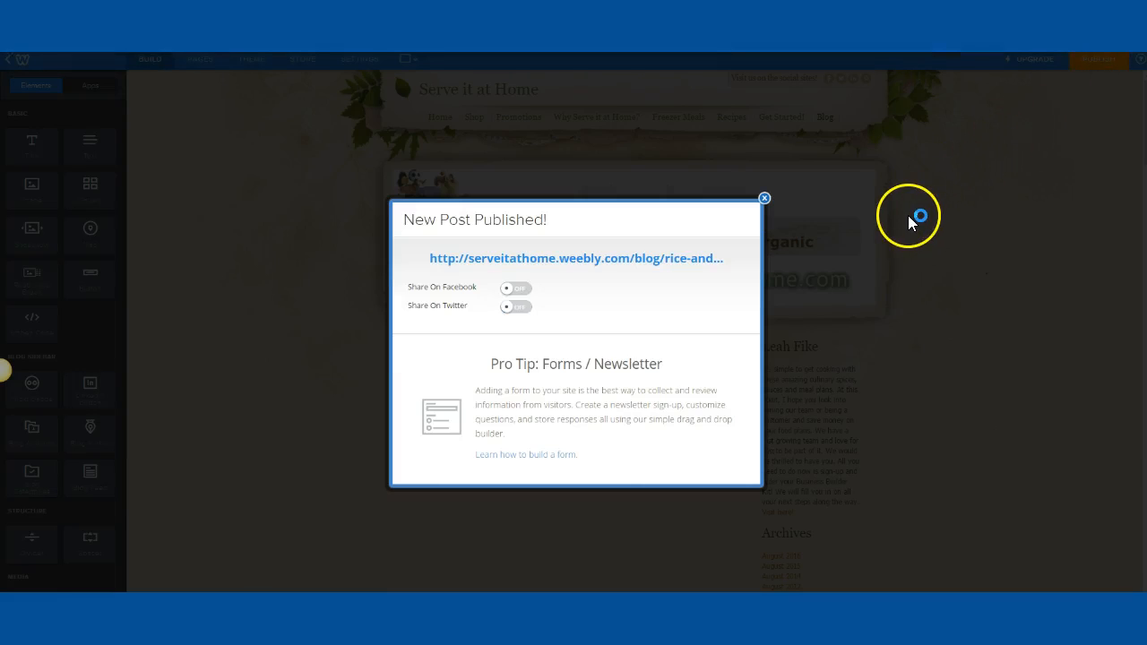
left_click(618, 258)
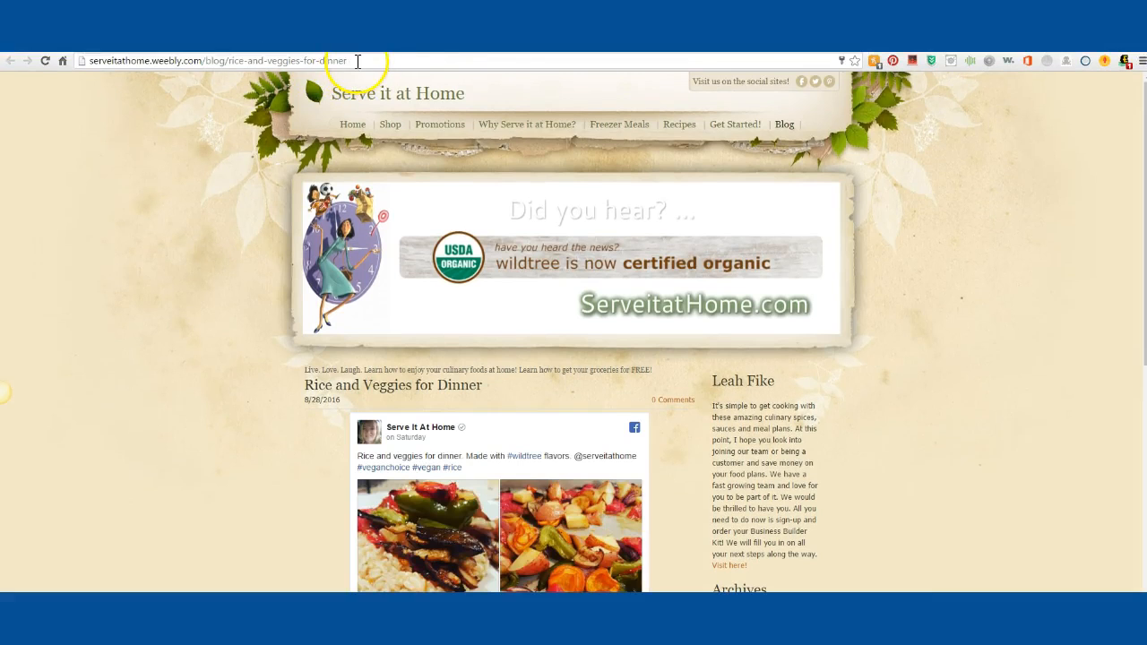
- Check the live post's URL and share the post link on Twitter
left_click_drag(347, 60, 90, 63)
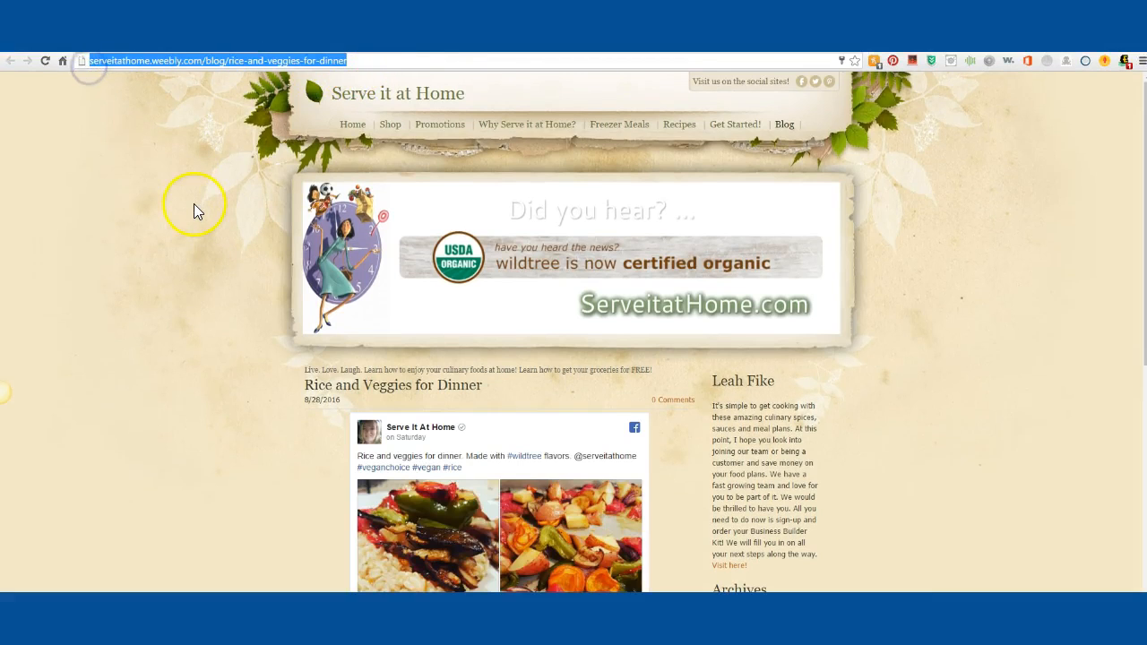
left_click(959, 315)
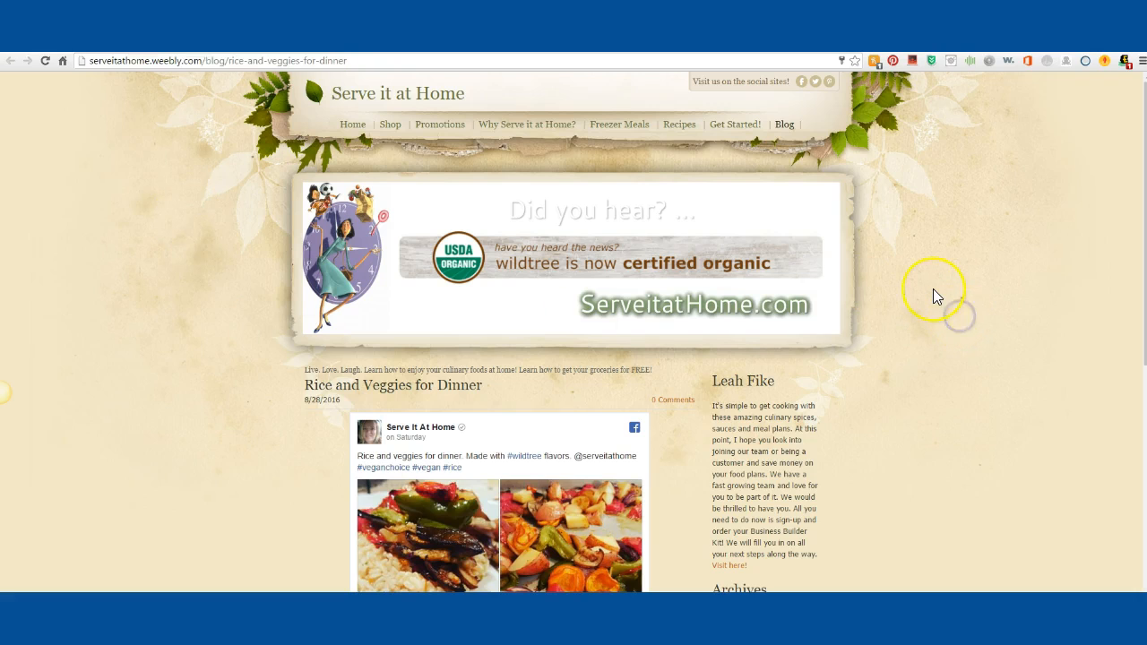
scroll(933, 288, "down", 3)
scroll(933, 288, "down", 2)
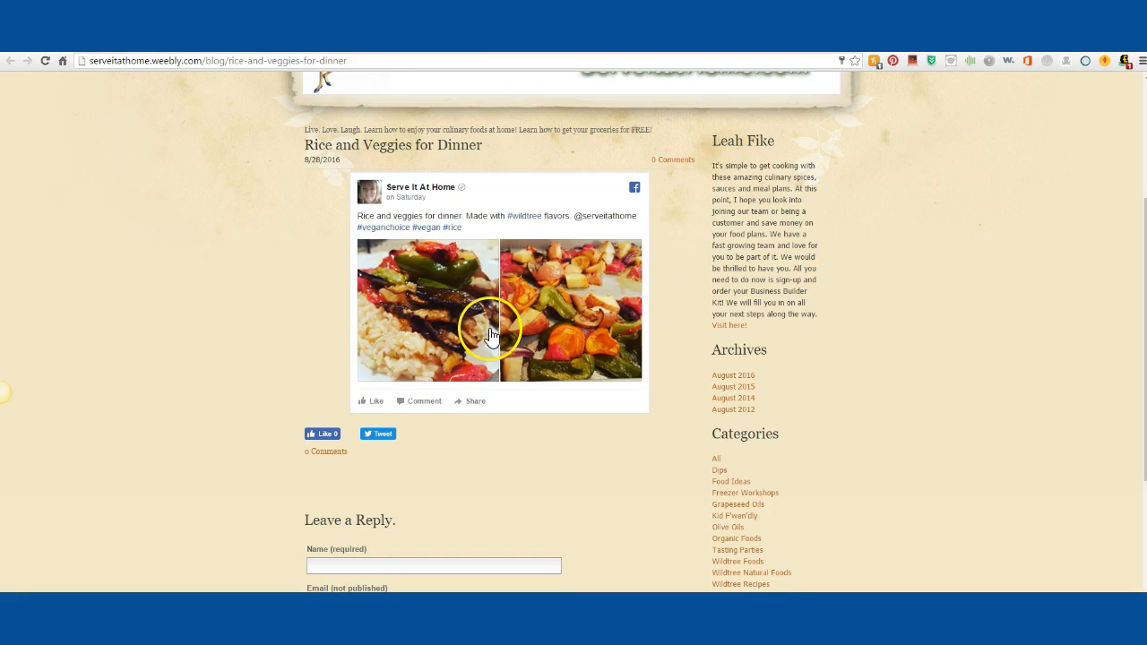
left_click(379, 434)
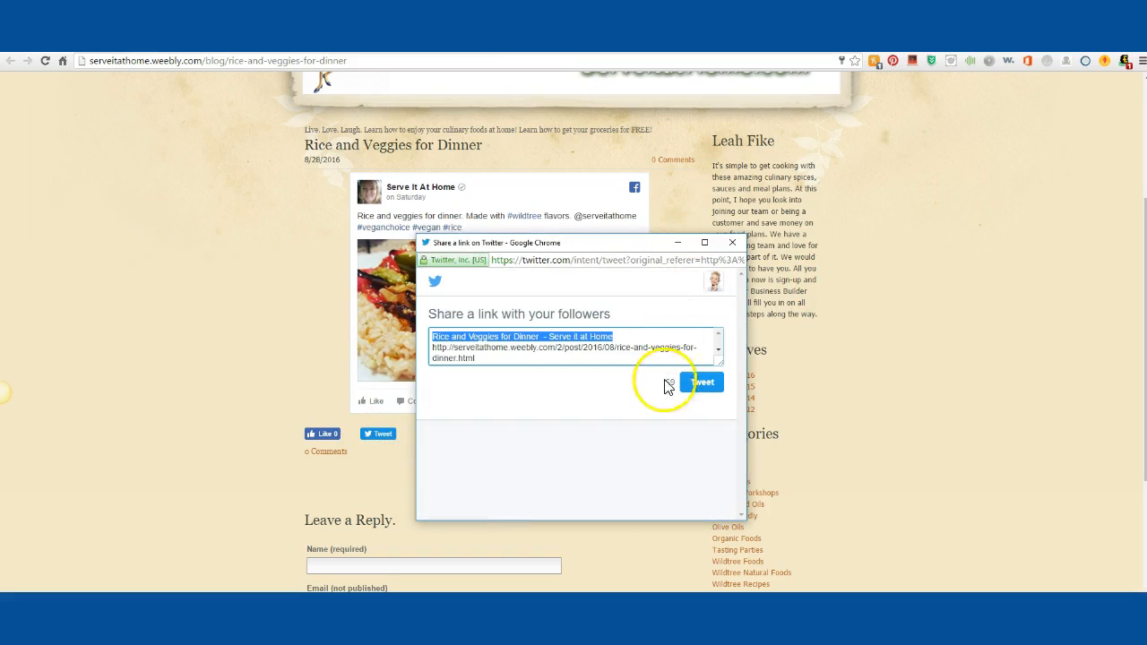
left_click(704, 383)
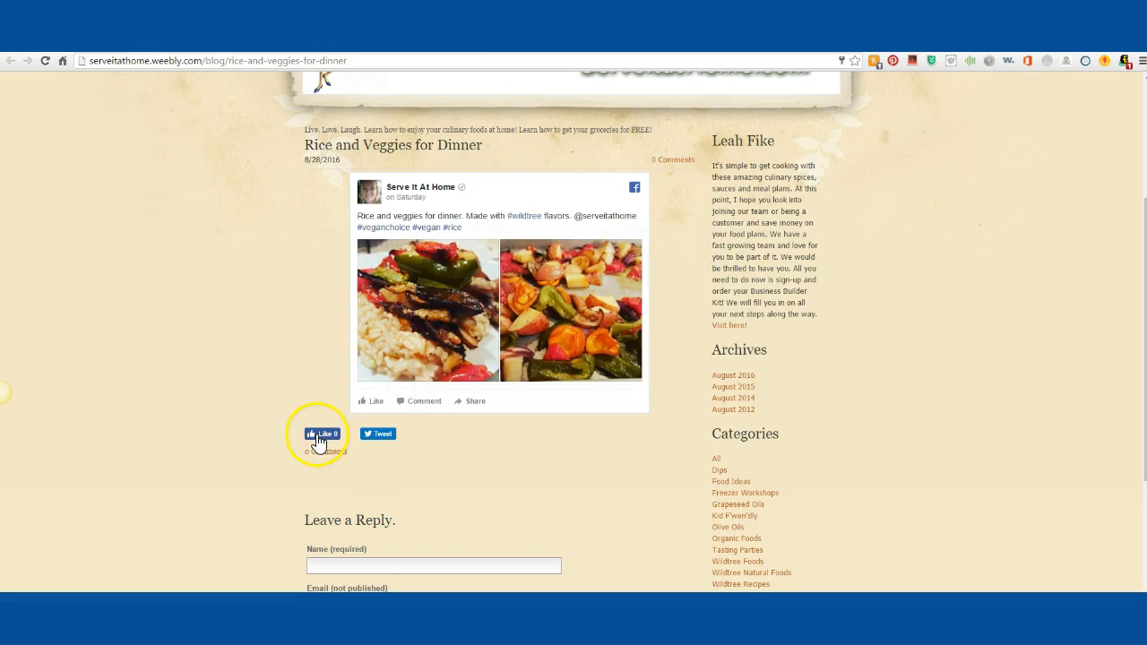
- View the roasted vegetables photo from the embedded post on Facebook
left_click(536, 314)
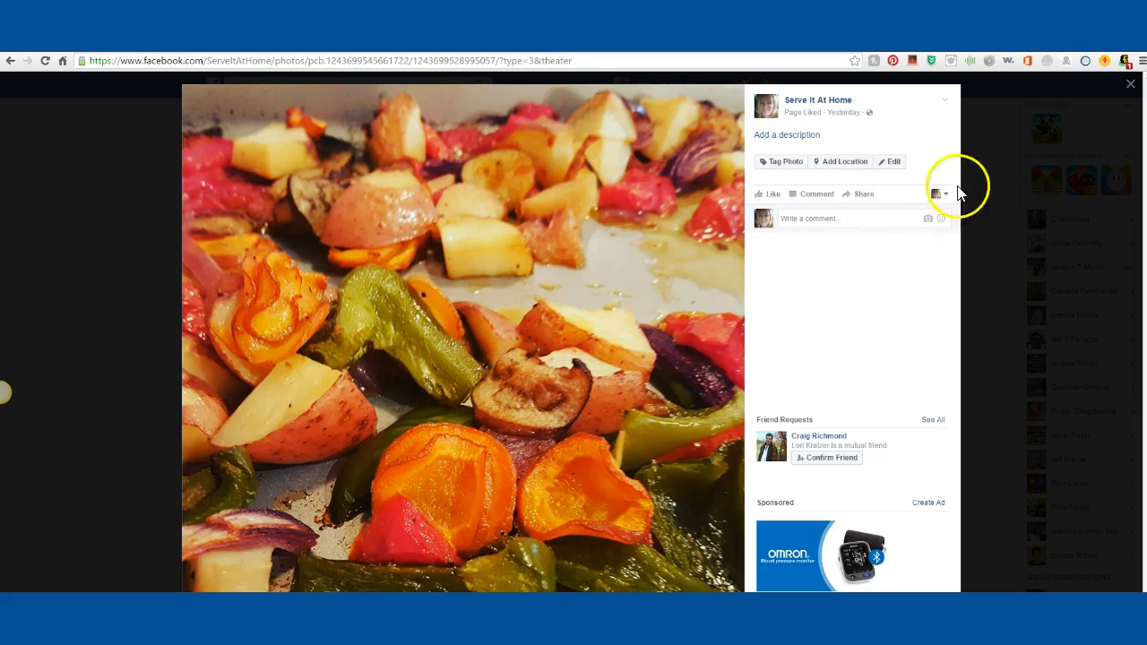
- Leave the photo viewer and go to the Serve It At Home Facebook page
left_click(1129, 85)
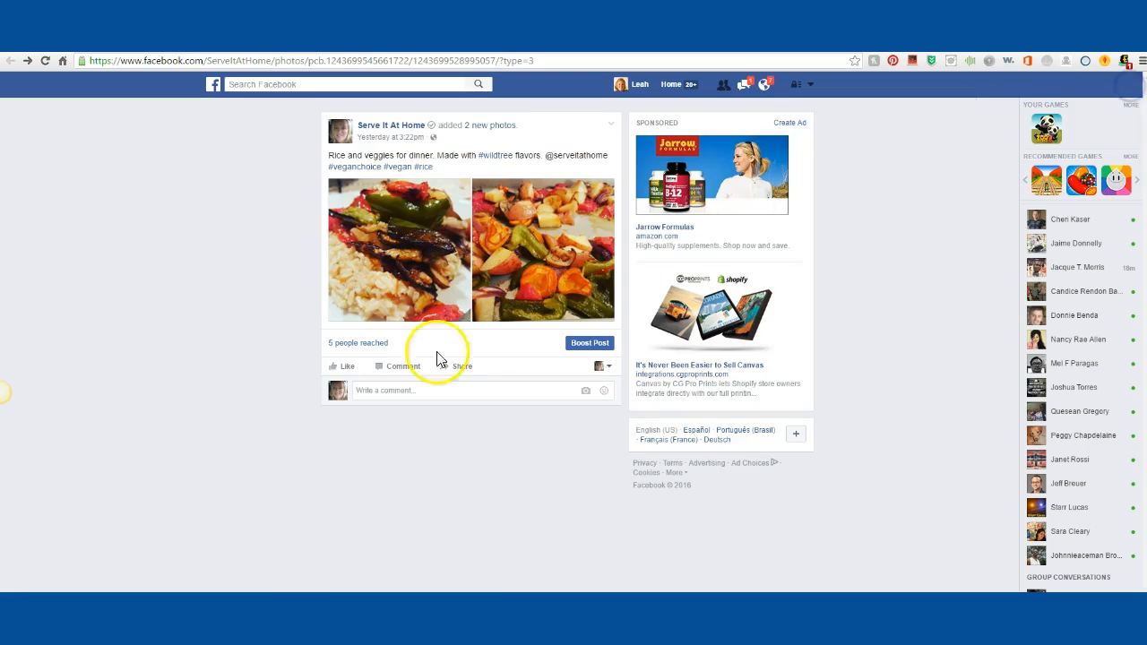
left_click(387, 126)
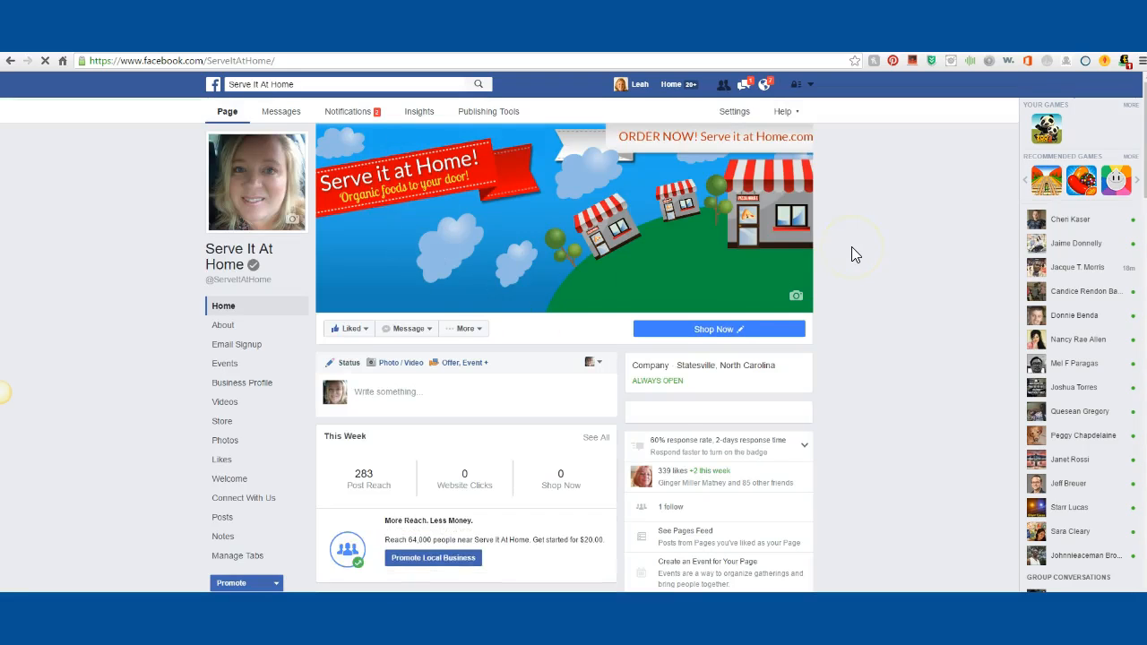
scroll(851, 246, "down", 5)
scroll(851, 247, "down", 5)
scroll(845, 249, "down", 3)
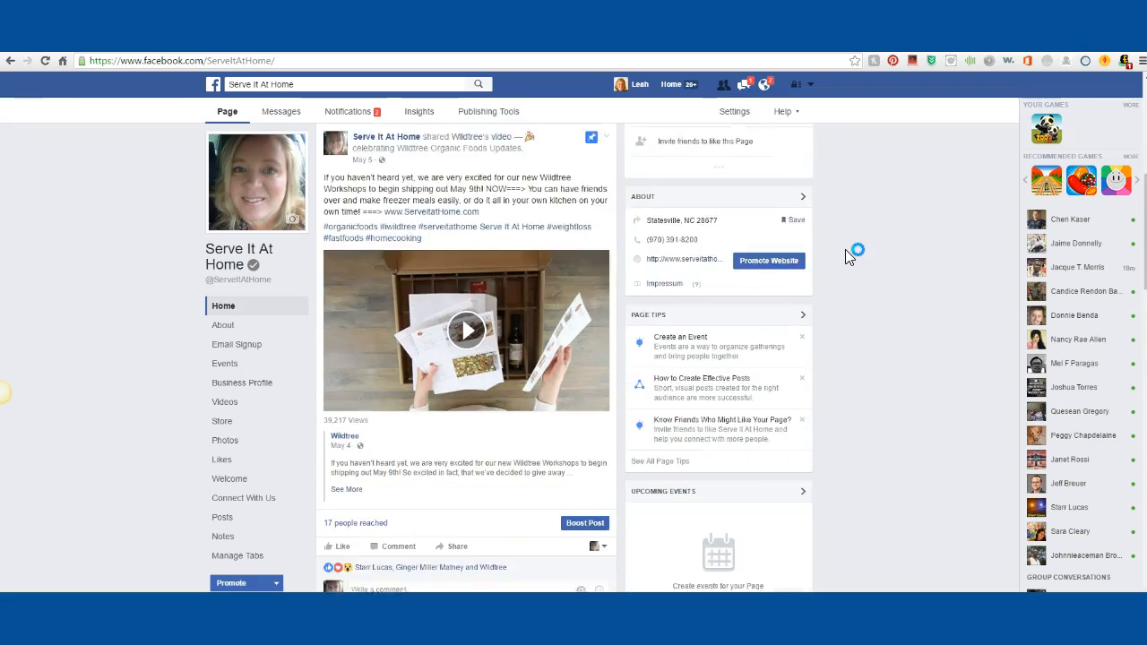
scroll(845, 250, "down", 2)
scroll(846, 249, "down", 4)
scroll(845, 249, "down", 4)
scroll(845, 250, "down", 4)
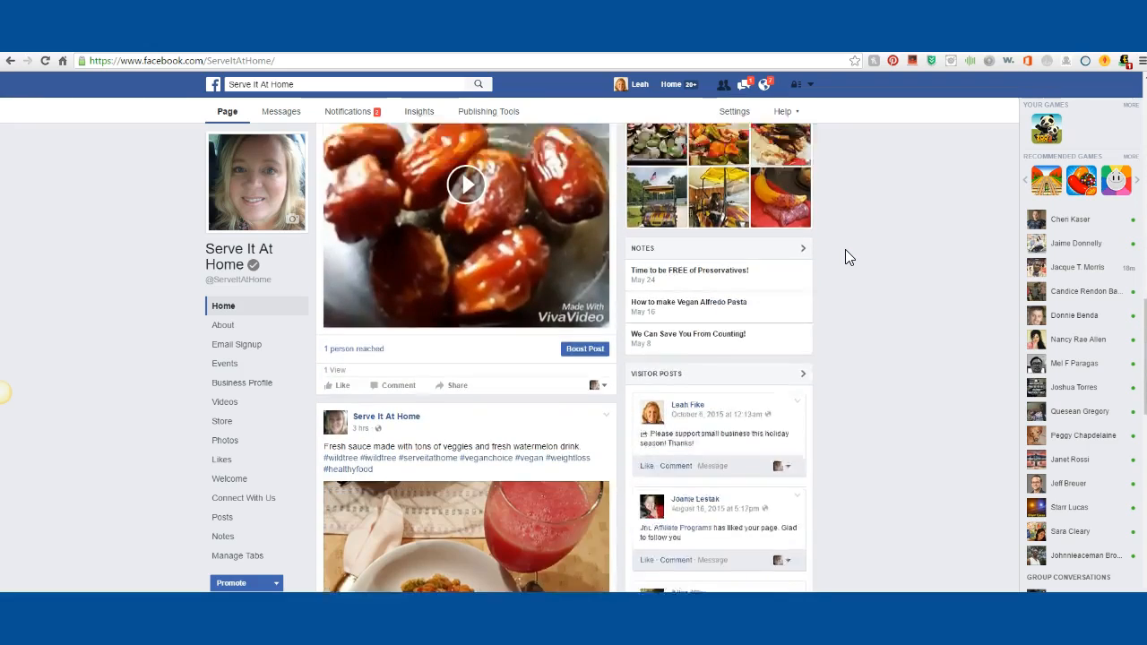
scroll(845, 249, "down", 4)
scroll(845, 250, "down", 4)
scroll(845, 249, "down", 3)
scroll(845, 249, "down", 4)
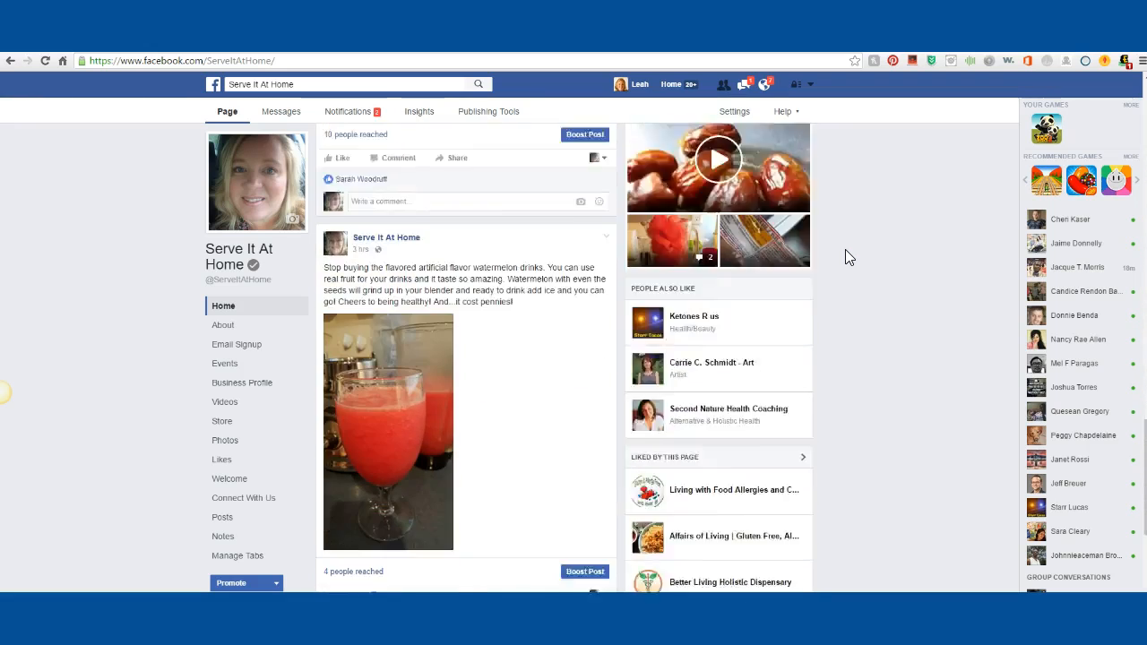
scroll(845, 250, "down", 3)
scroll(845, 249, "down", 3)
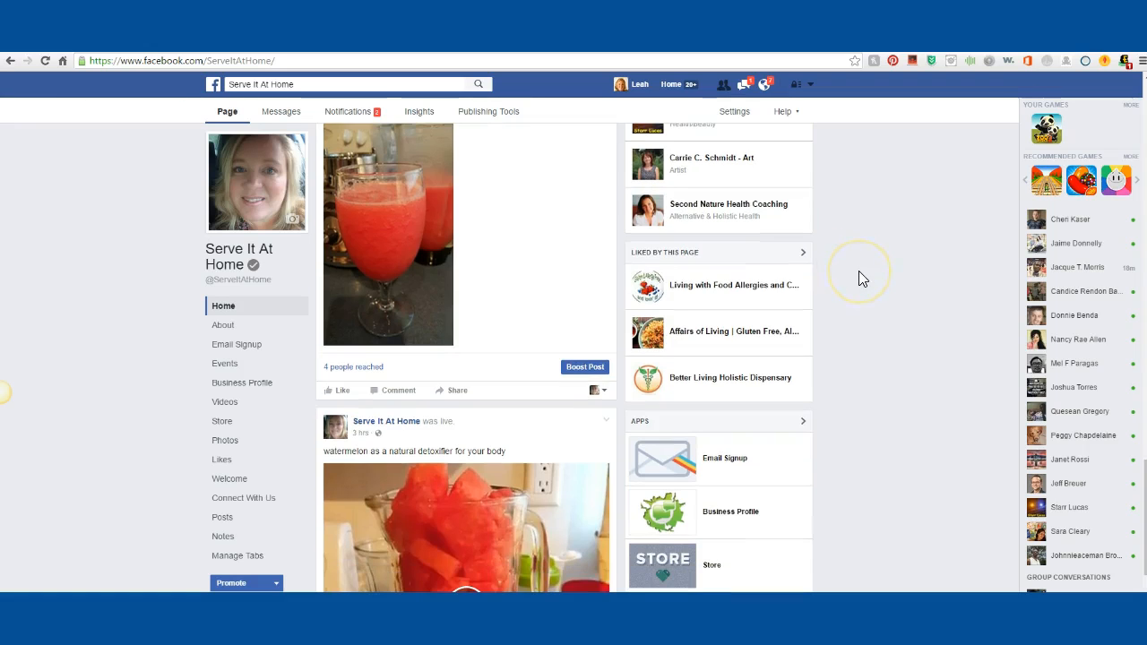
scroll(858, 271, "up", 4)
scroll(859, 271, "up", 4)
scroll(858, 270, "up", 4)
scroll(858, 271, "up", 4)
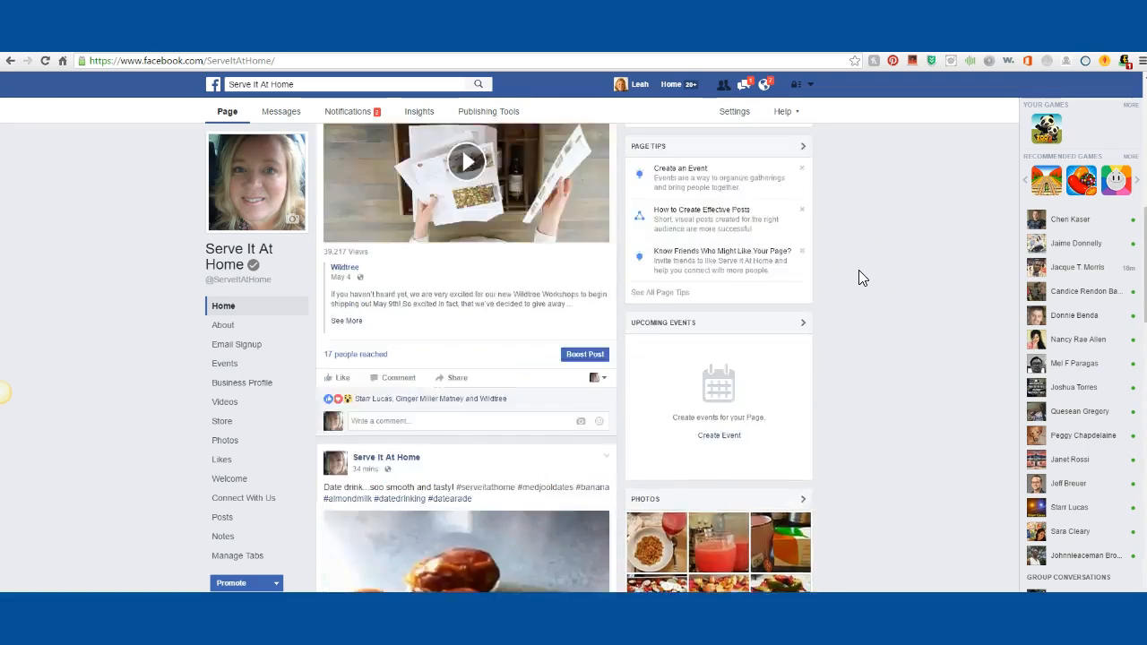
scroll(859, 269, "up", 4)
scroll(859, 276, "up", 2)
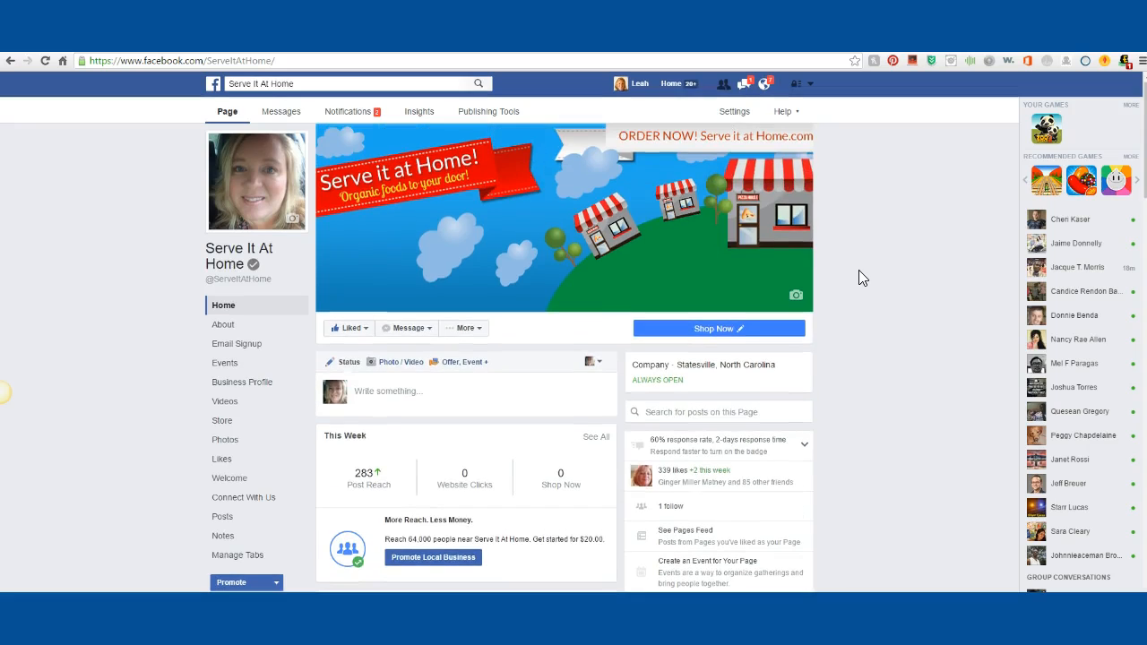